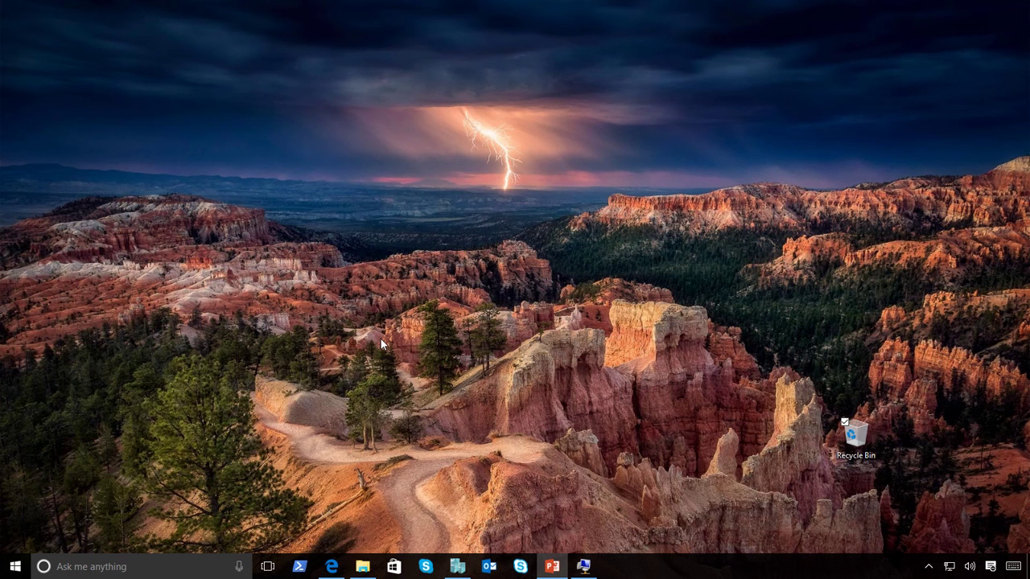
Bring up the WS2016Lab CodePlex project page in Edge and read it to the bottom.
left_click(331, 564)
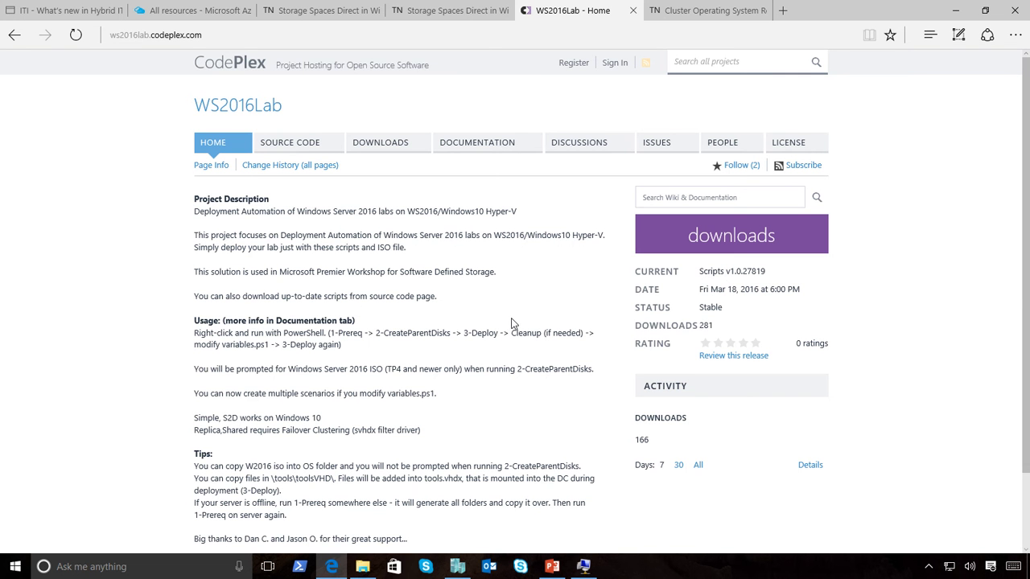
scroll(511, 323, "down", 2)
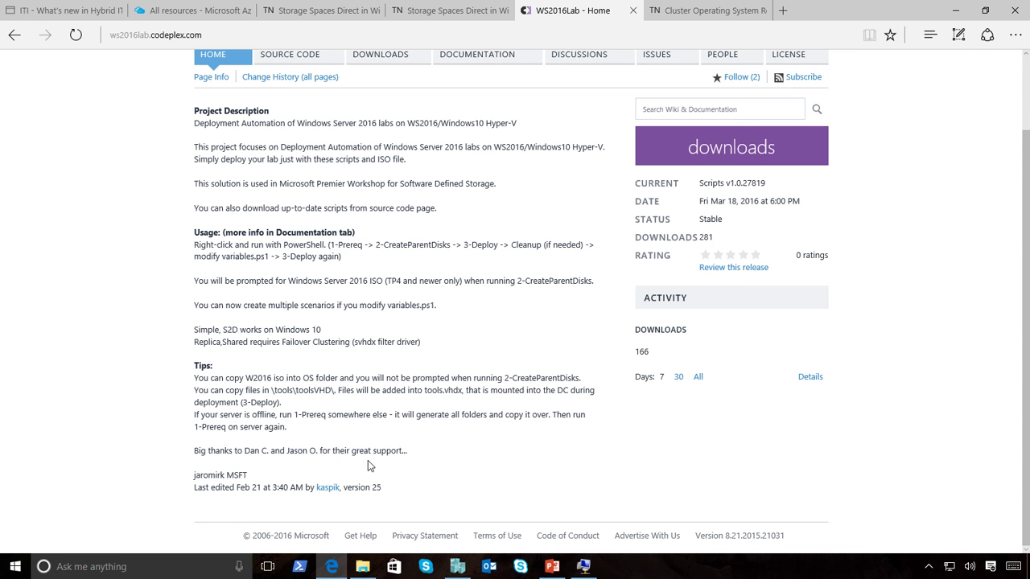
Switch to Hyper-V Manager and open the context menu for the 10586-Direct1 virtual machine.
left_click(457, 566)
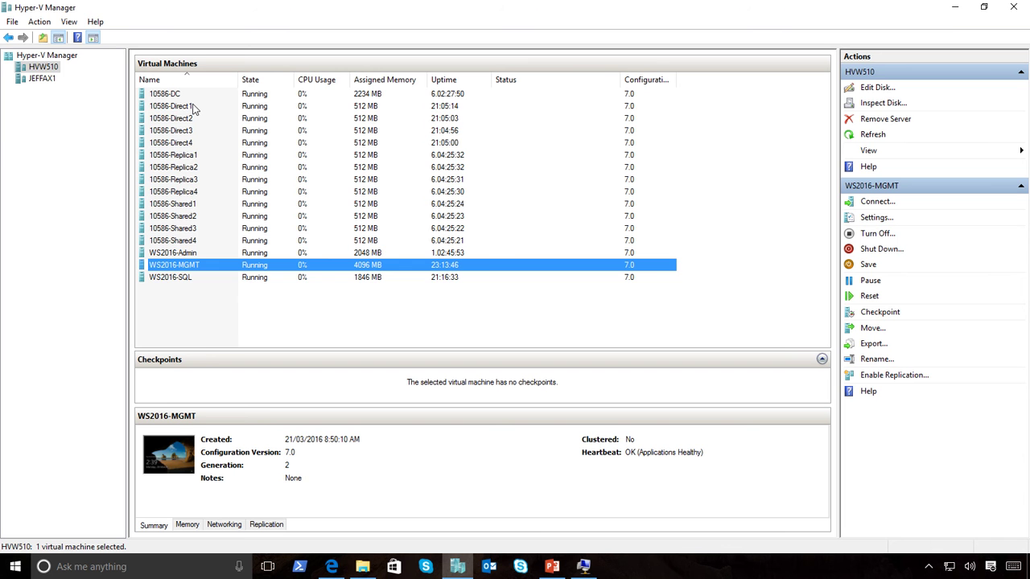
left_click(174, 105)
right_click(175, 106)
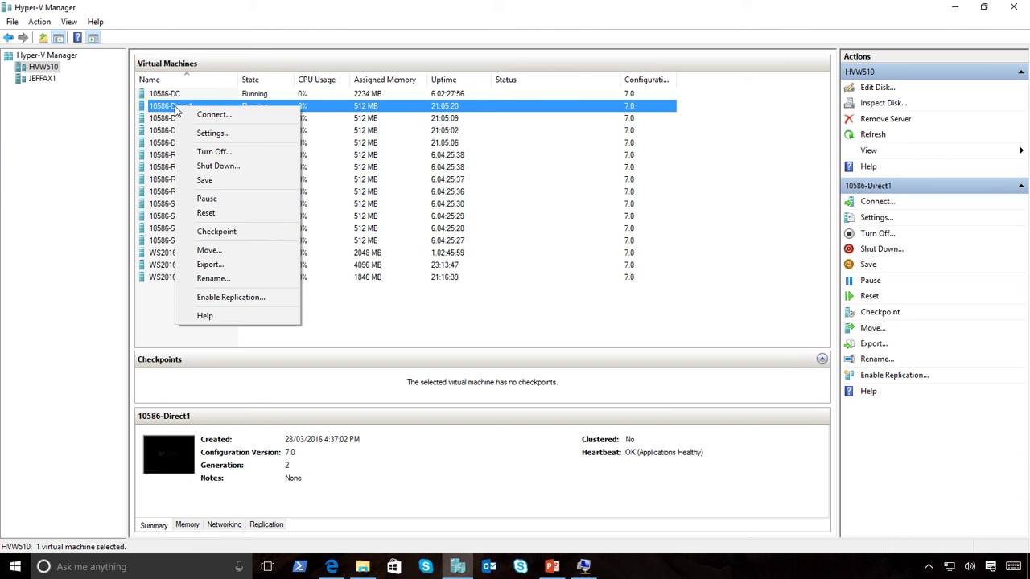
Review 10586-Direct1's Settings, scrolling the SCSI drives down to HDD-12.VHDX, and close with OK.
left_click(213, 133)
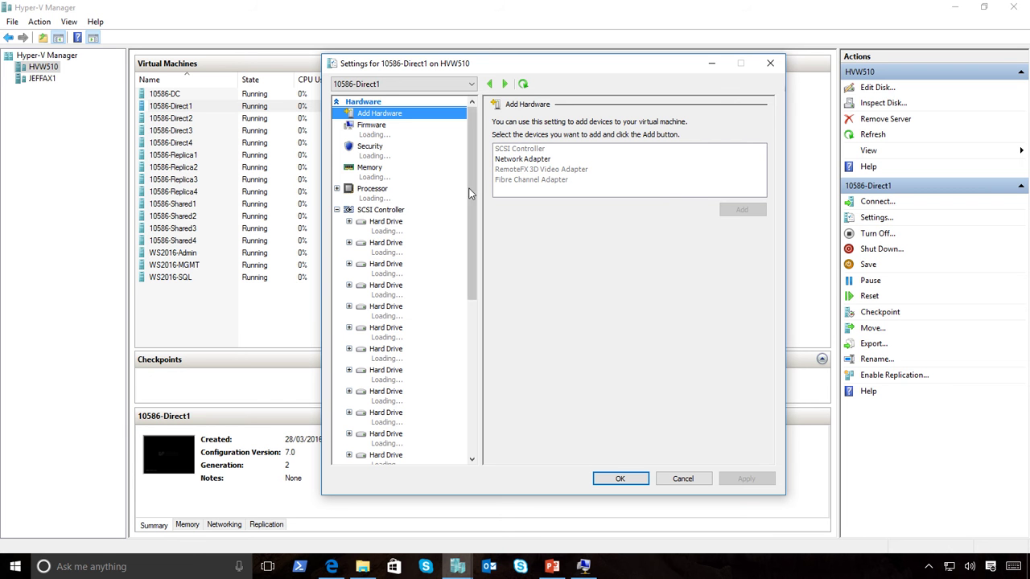
left_click_drag(471, 193, 464, 219)
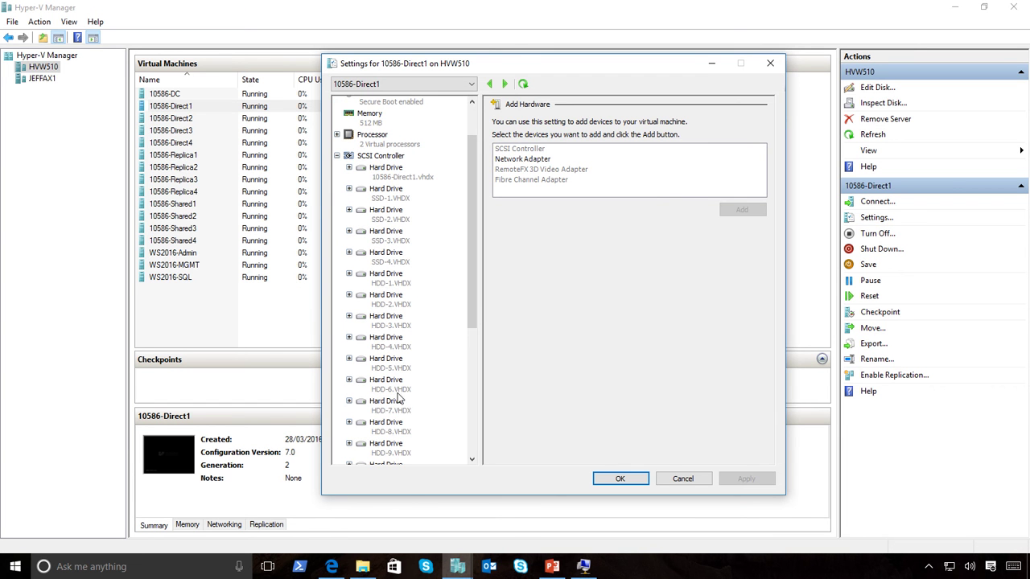
mouse_move(473, 233)
left_mouse_down()
mouse_move(472, 291)
mouse_move(472, 233)
left_mouse_up()
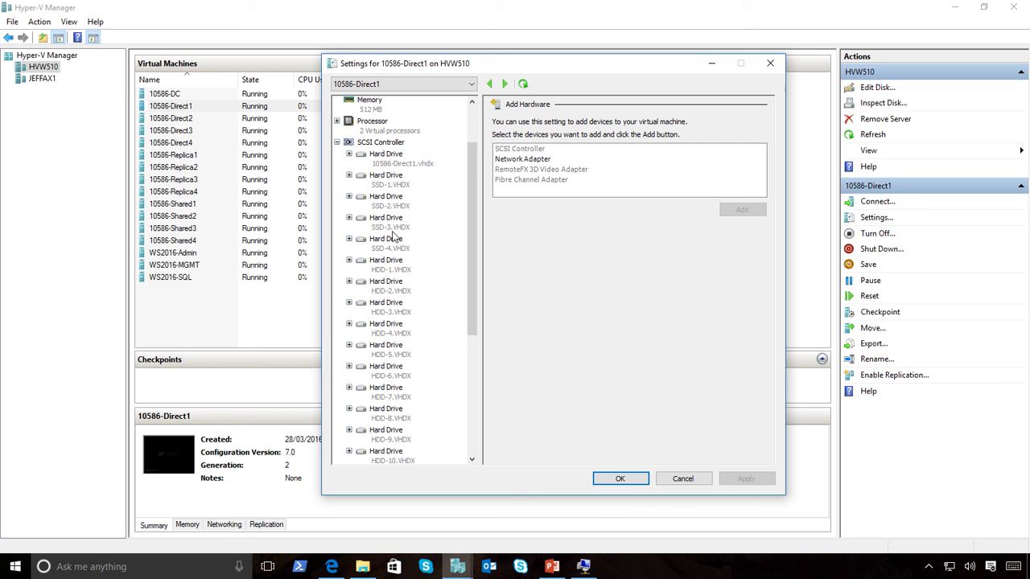
left_click_drag(471, 224, 468, 254)
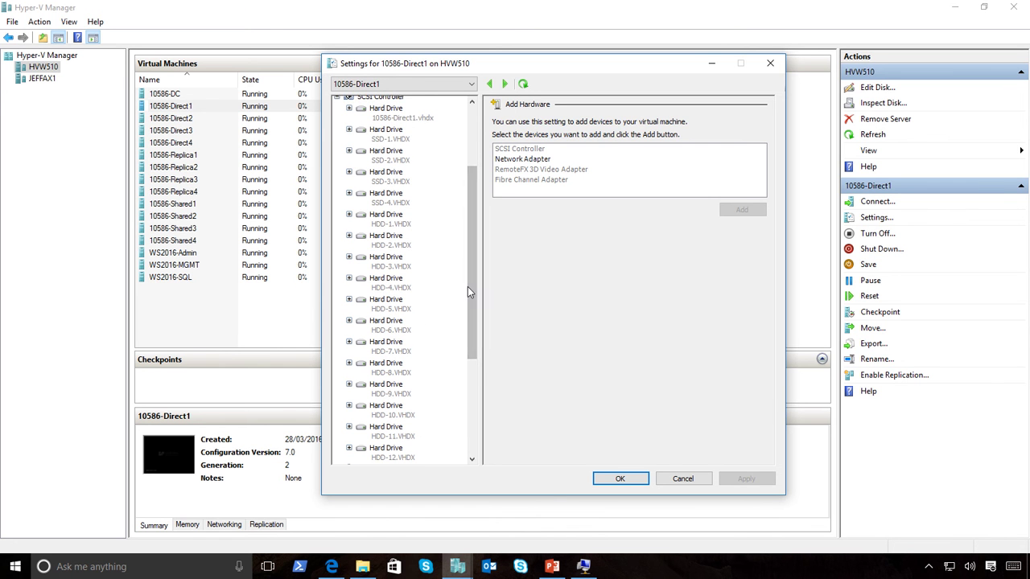
left_click_drag(467, 291, 464, 323)
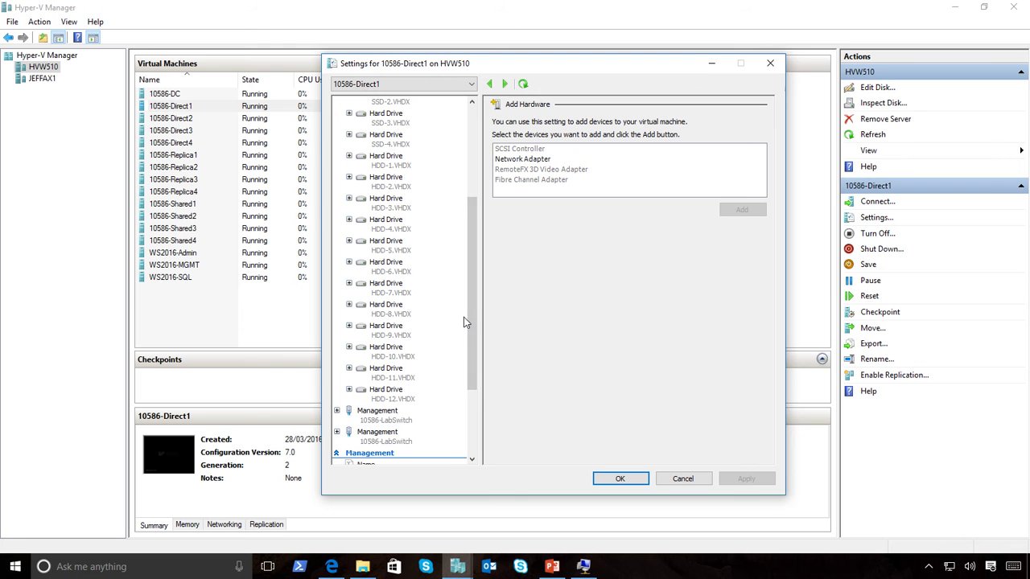
left_click(616, 480)
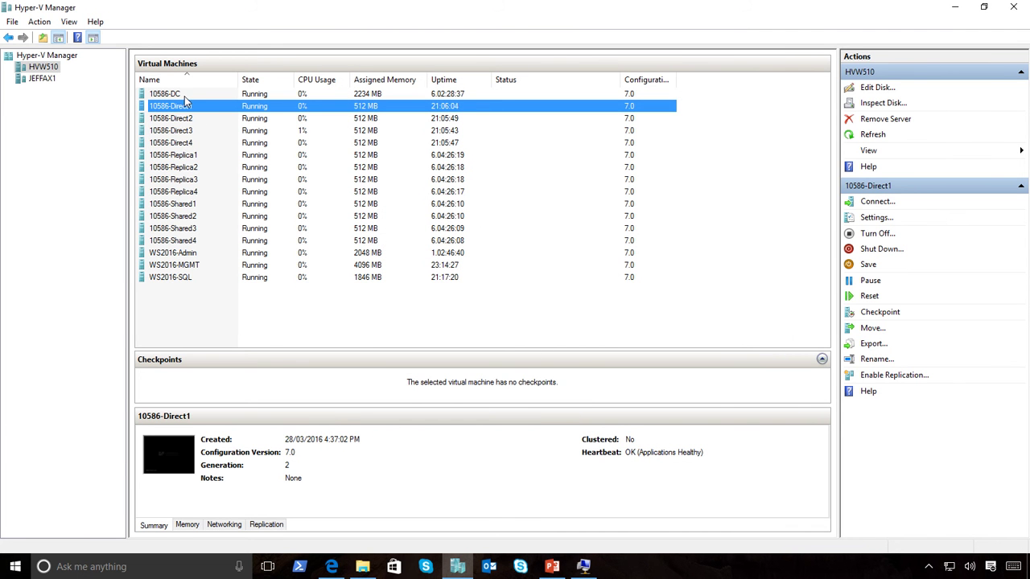
Sign in to the 10586-DC console with the account password, retrying after the wrong-password error.
left_click(584, 566)
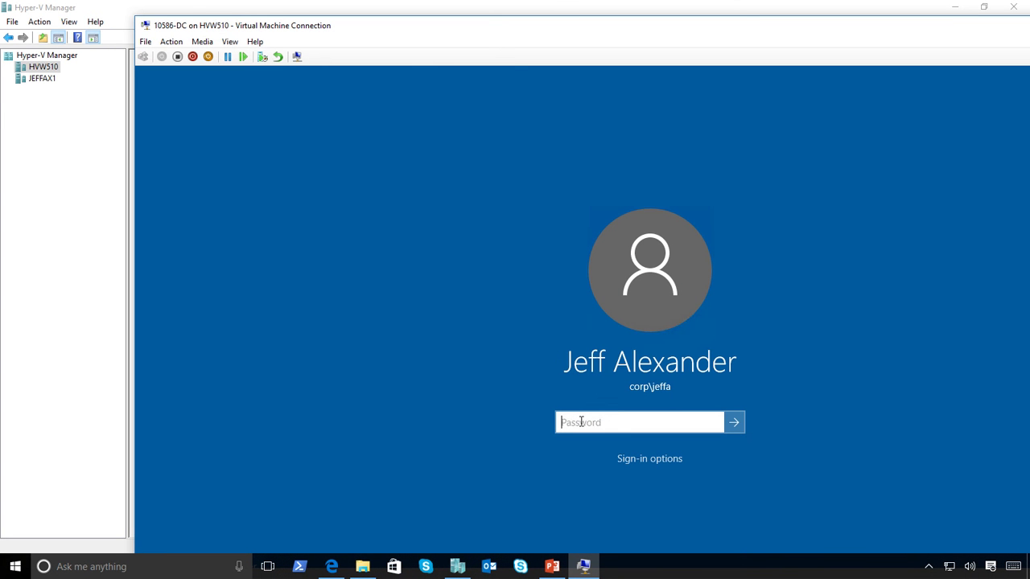
type("Pa$$w0rd!")
key("Return")
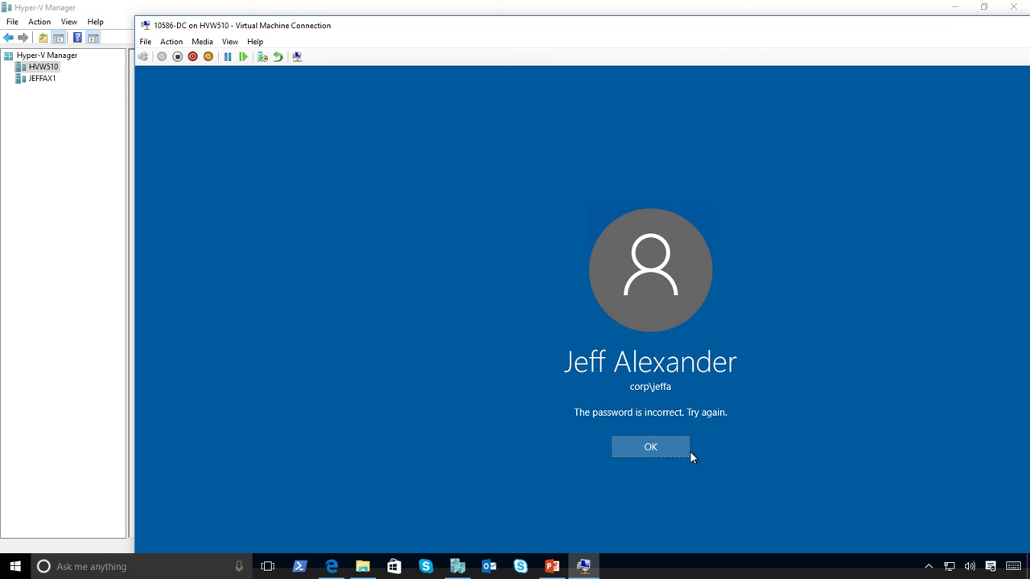
left_click(687, 455)
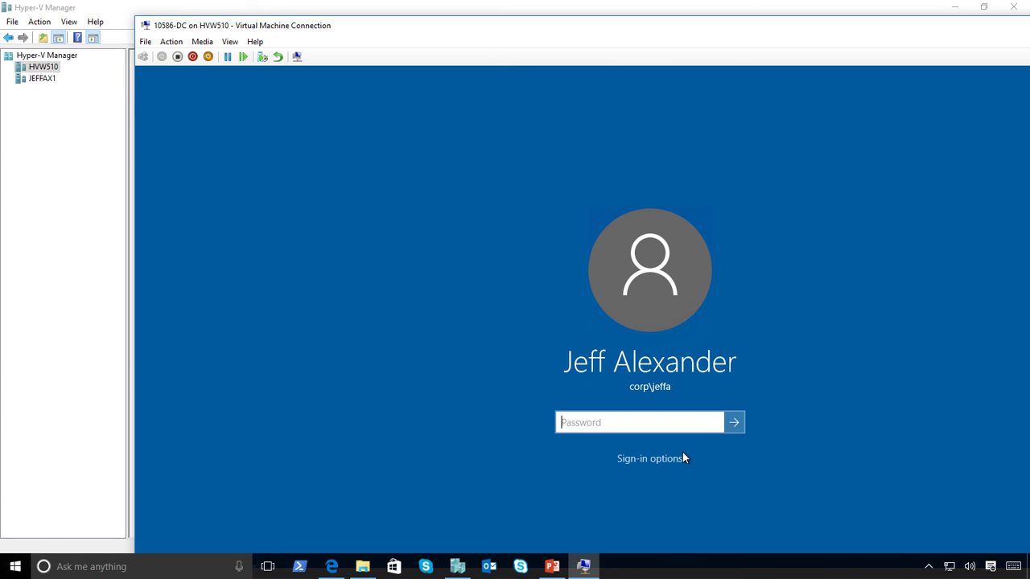
type("Pa$$w0rd!")
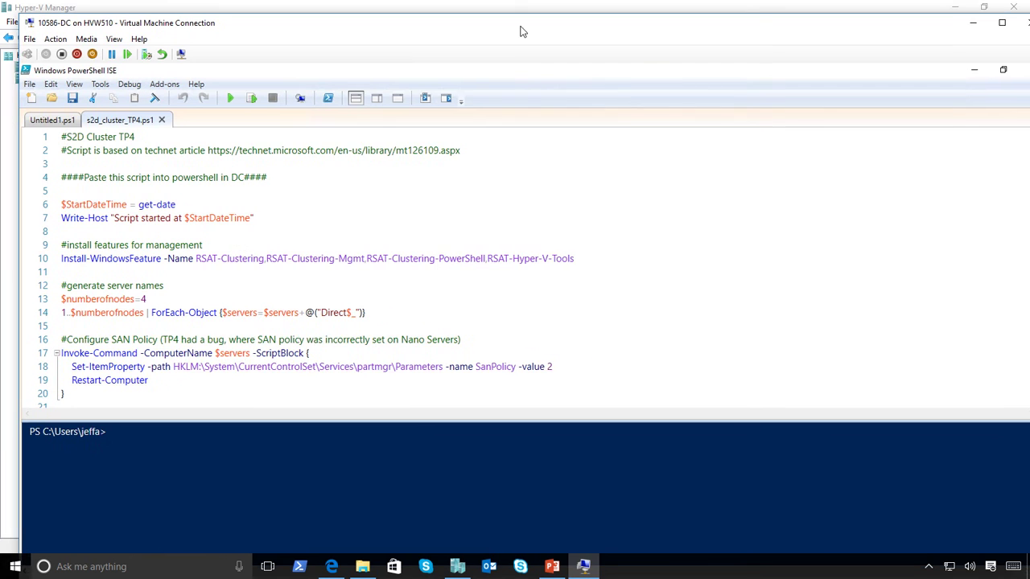
Switch the 10586-DC Virtual Machine Connection window to full screen.
left_click(981, 26)
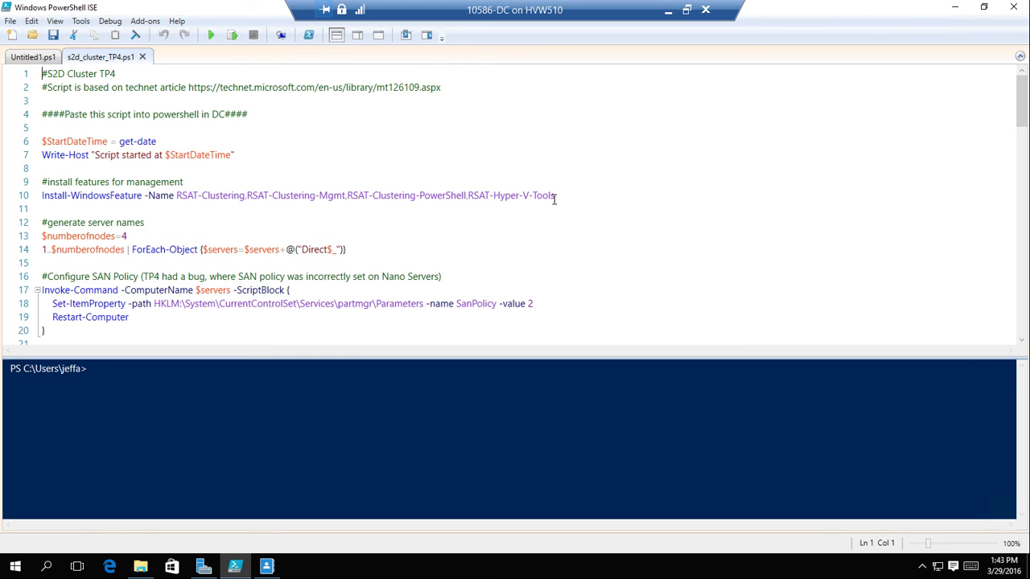
Highlight the Install-WindowsFeature command on line 10, then scroll the script down to line 28.
left_click_drag(554, 198, 31, 196)
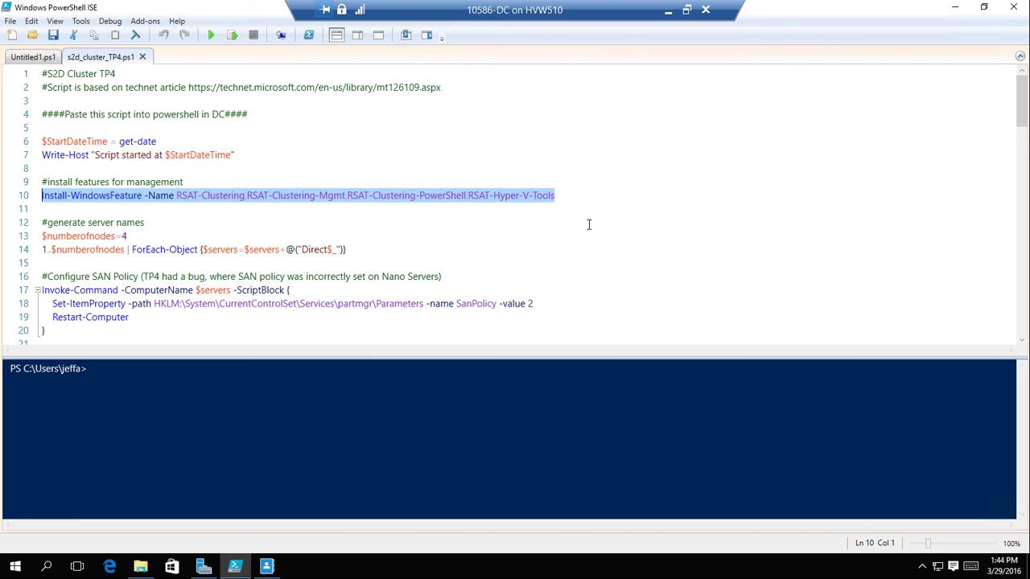
scroll(590, 224, "down", 2)
left_click(169, 154)
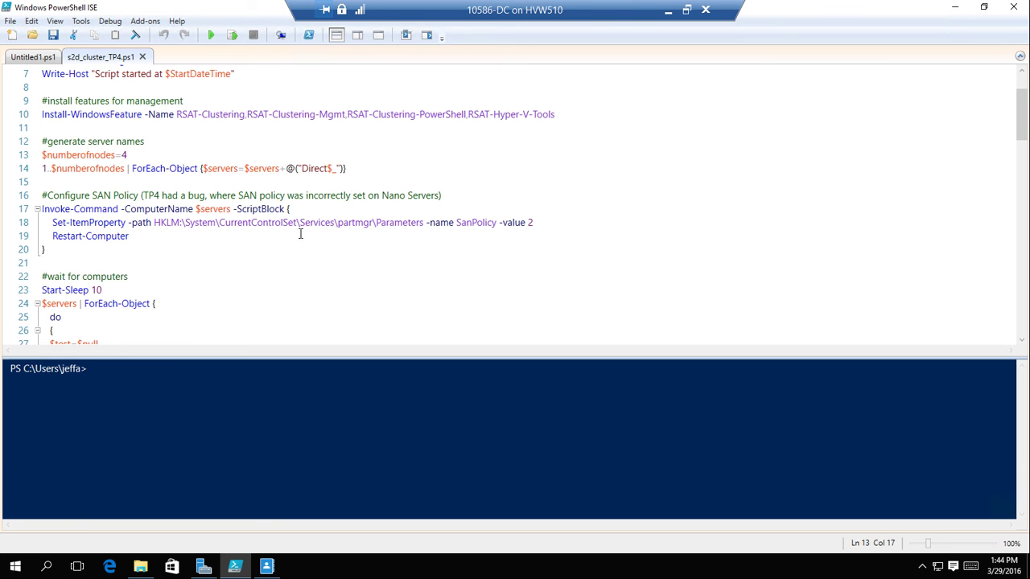
scroll(298, 227, "down", 2)
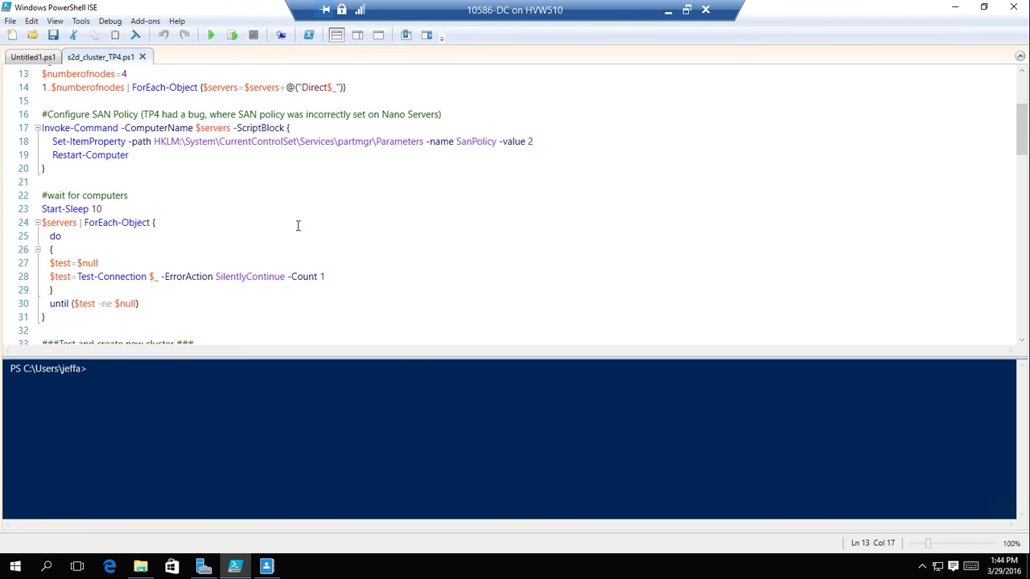
scroll(298, 226, "down", 2)
scroll(297, 226, "down", 3)
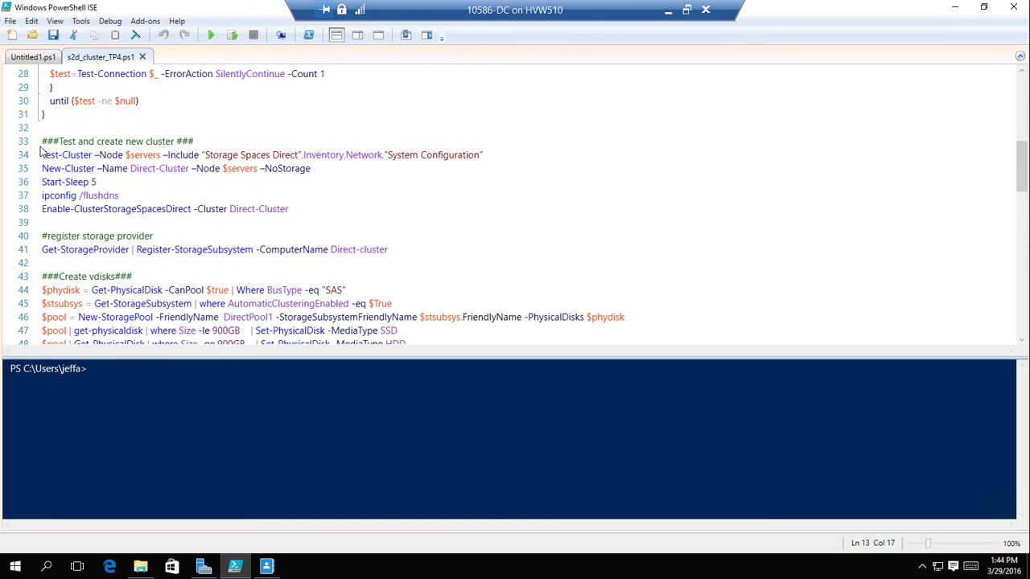
Highlight the Test and create new cluster block and the Enable-ClusterStorageSpacesDirect line 38.
left_click_drag(46, 140, 306, 208)
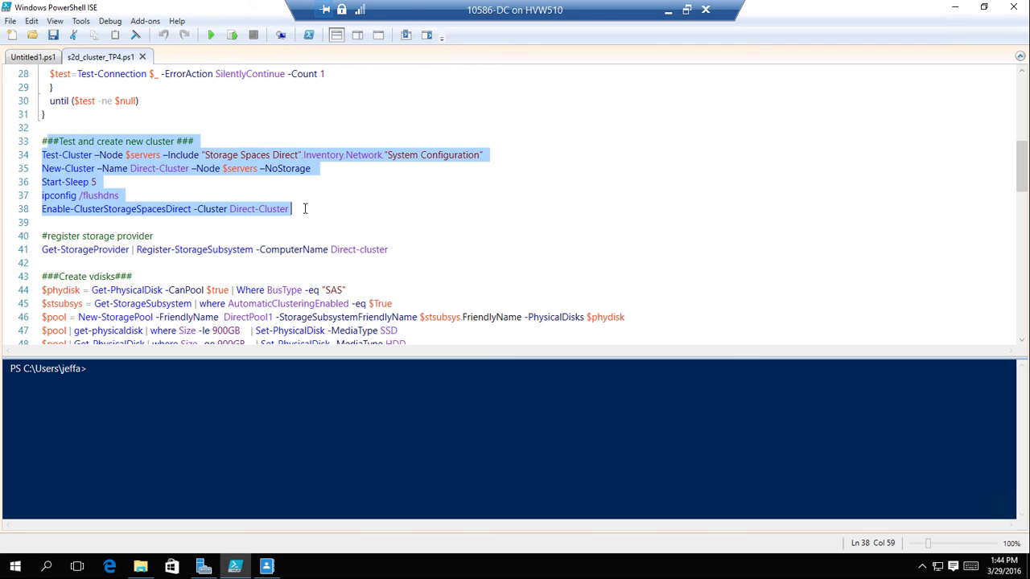
left_click(167, 156)
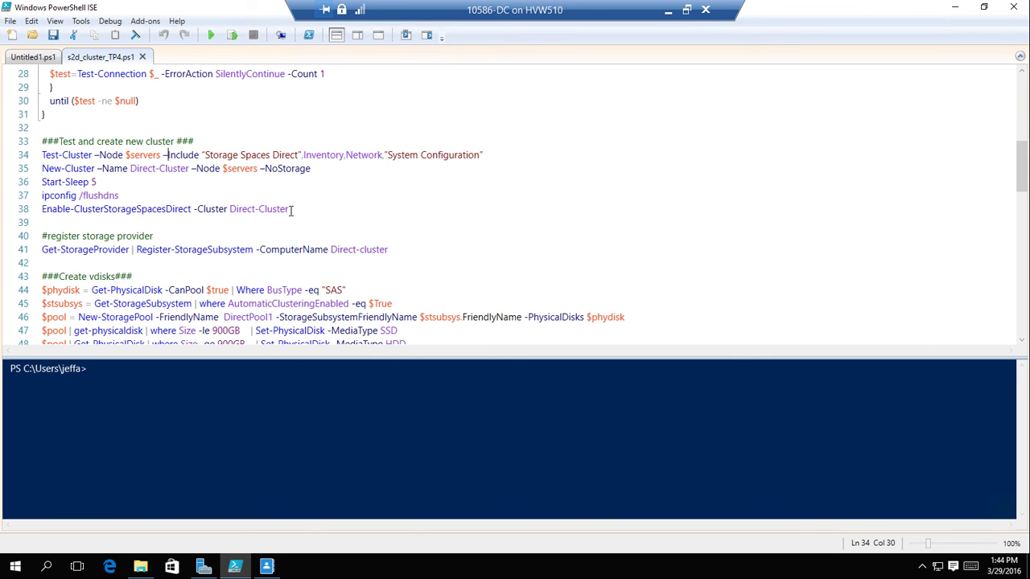
left_click_drag(292, 210, 40, 213)
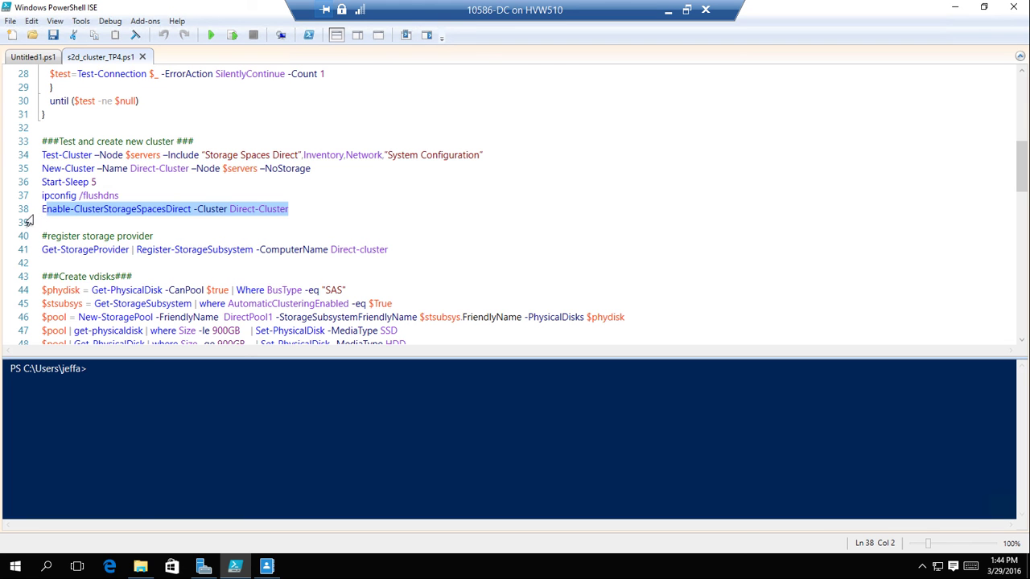
left_click(304, 210)
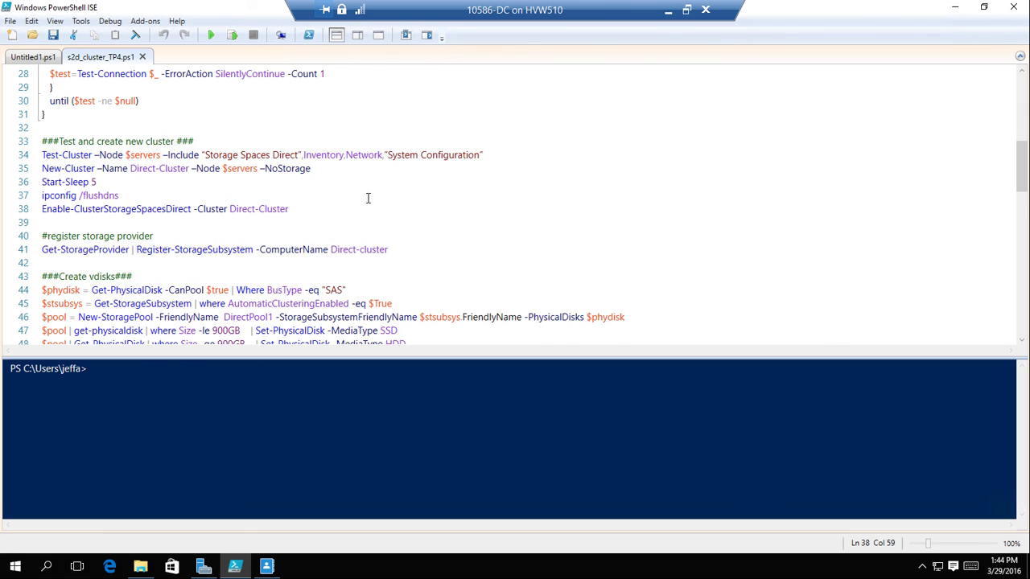
Scroll to the end of the script, then minimize PowerShell ISE to reveal Server Manager.
scroll(368, 199, "down", 2)
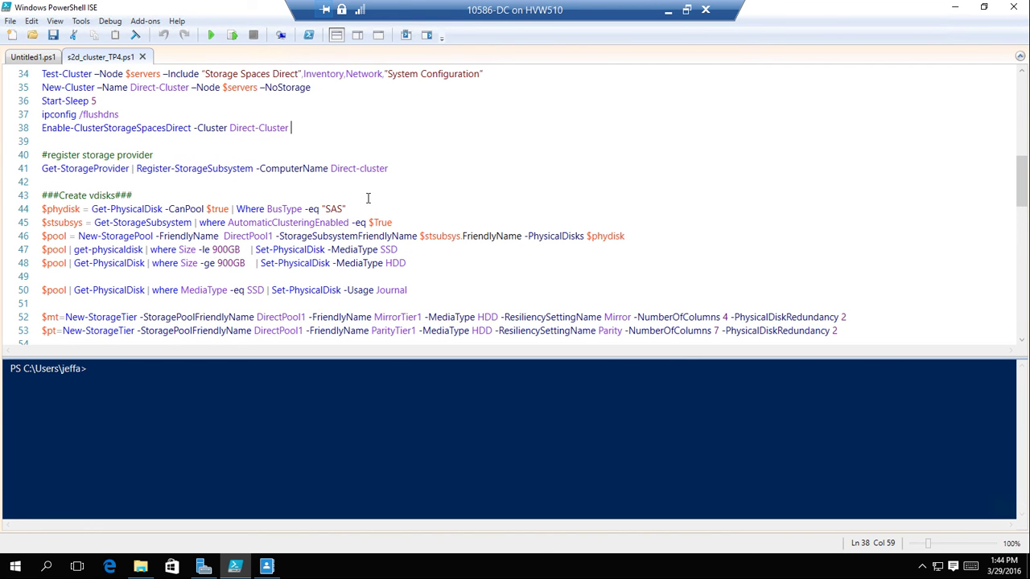
scroll(368, 198, "down", 3)
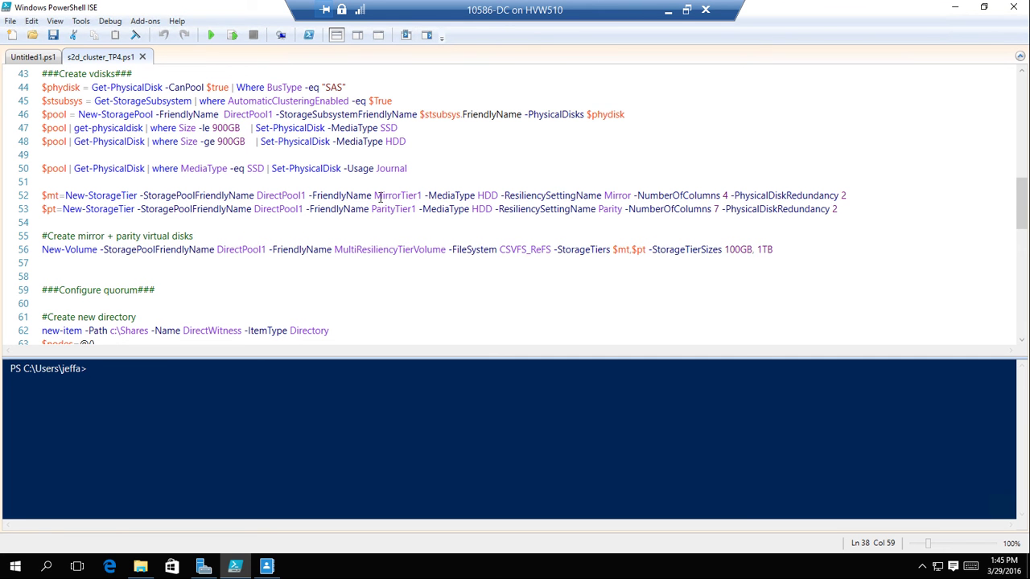
scroll(370, 196, "down", 2)
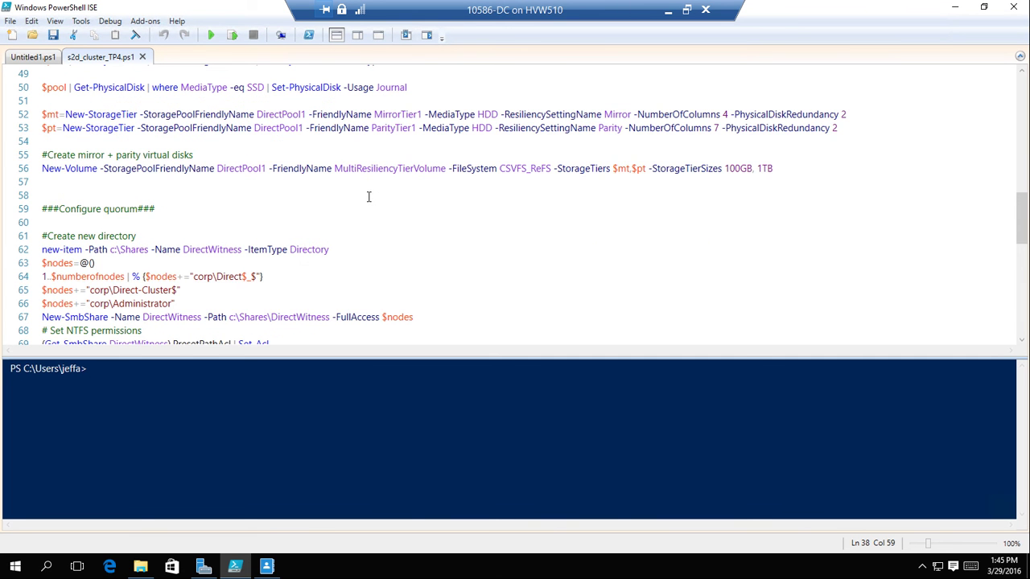
scroll(369, 197, "down", 4)
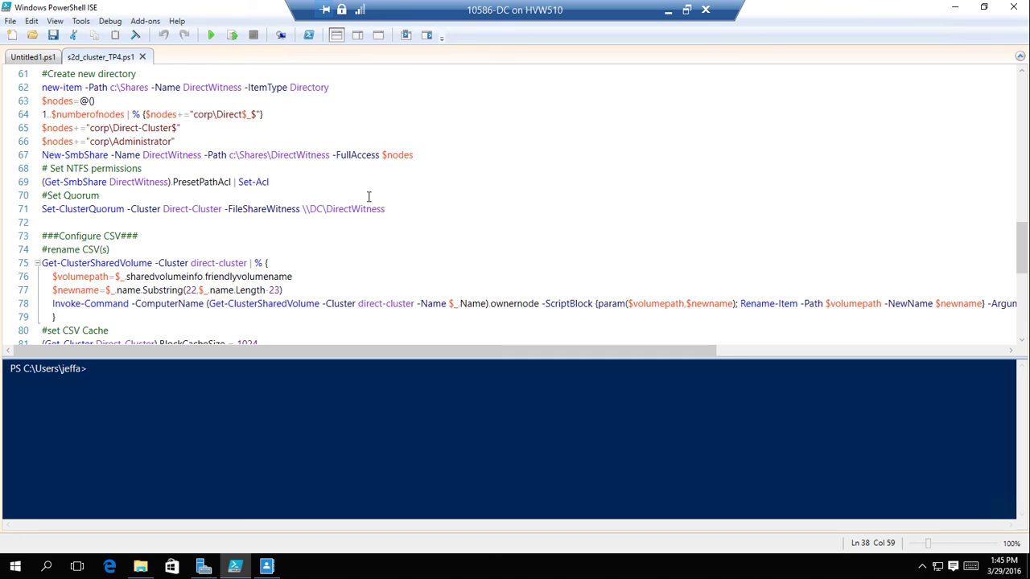
scroll(369, 196, "down", 4)
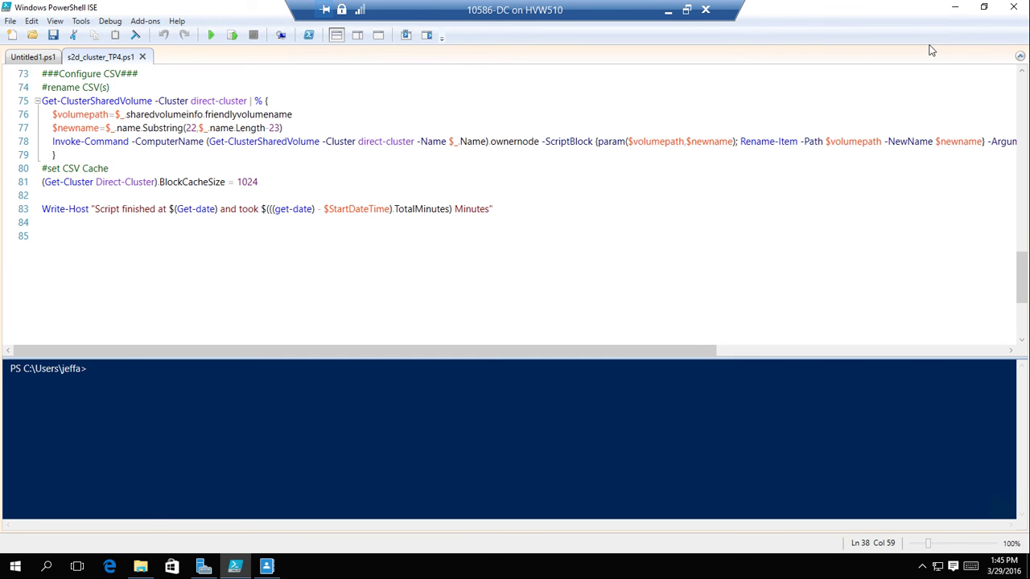
left_click(955, 13)
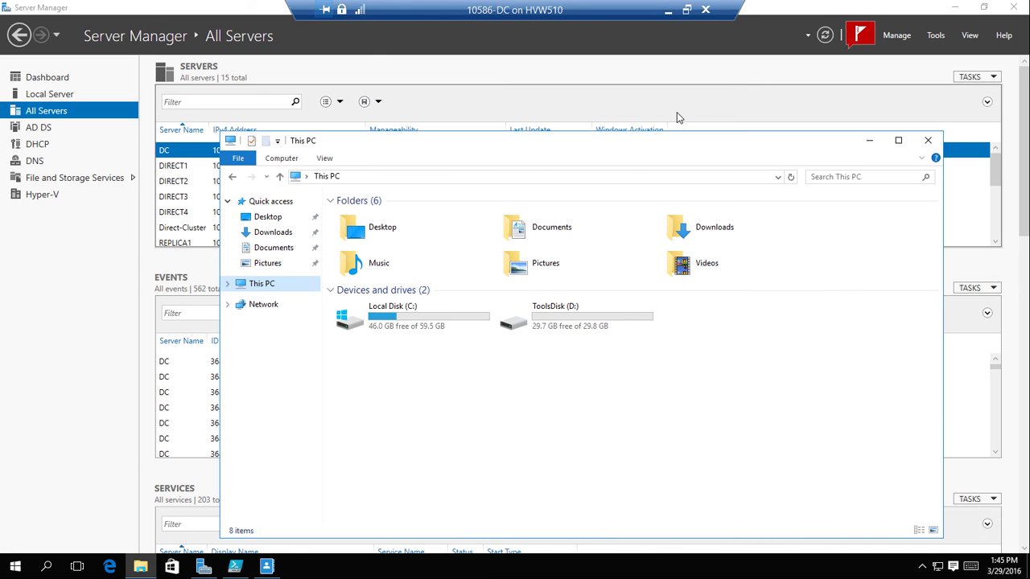
Select WS2016-Admin in Hyper-V Manager and open its console full screen.
left_click(670, 11)
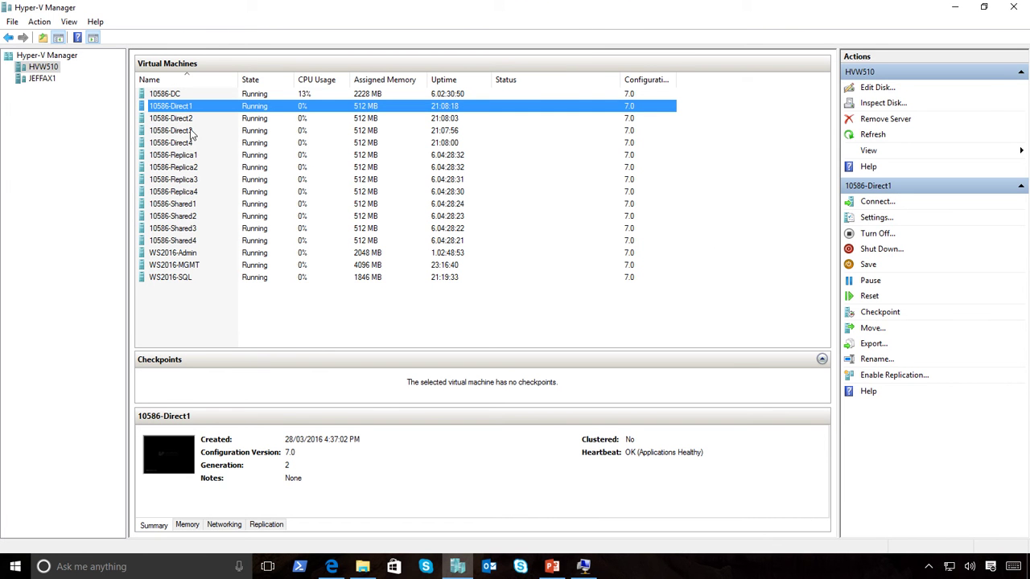
left_click(177, 253)
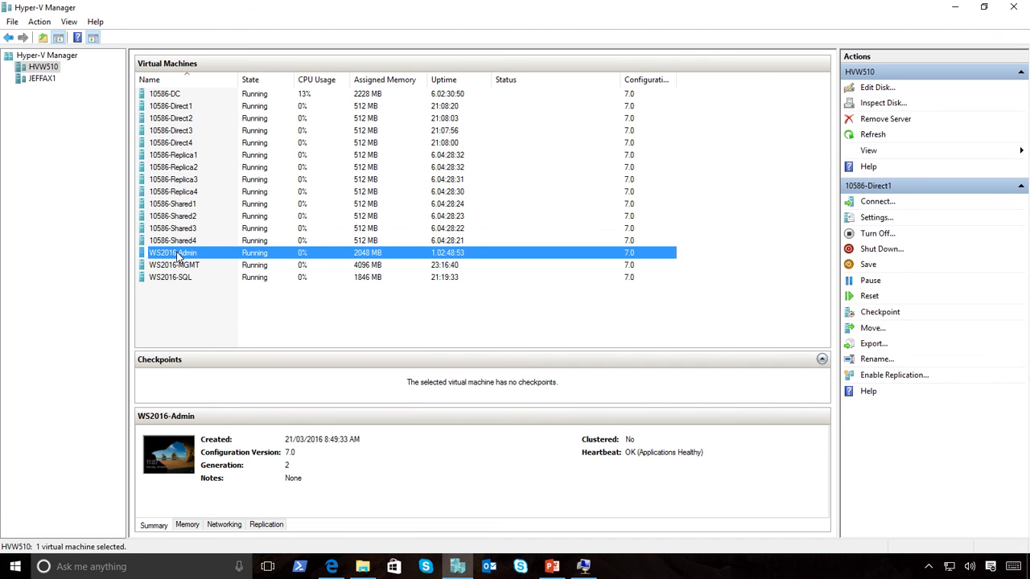
mouse_move(677, 6)
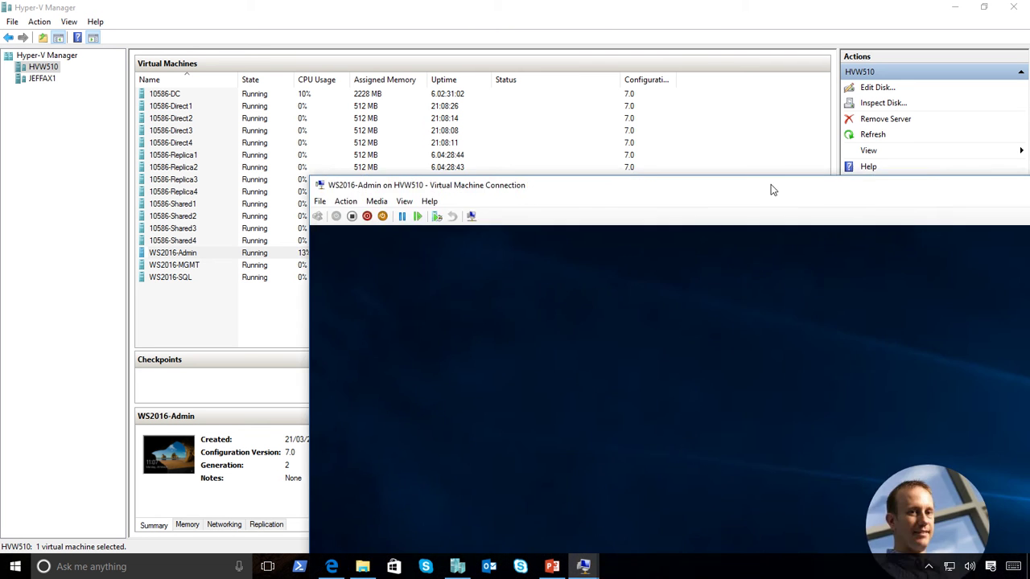
left_click_drag(770, 189, 368, 5)
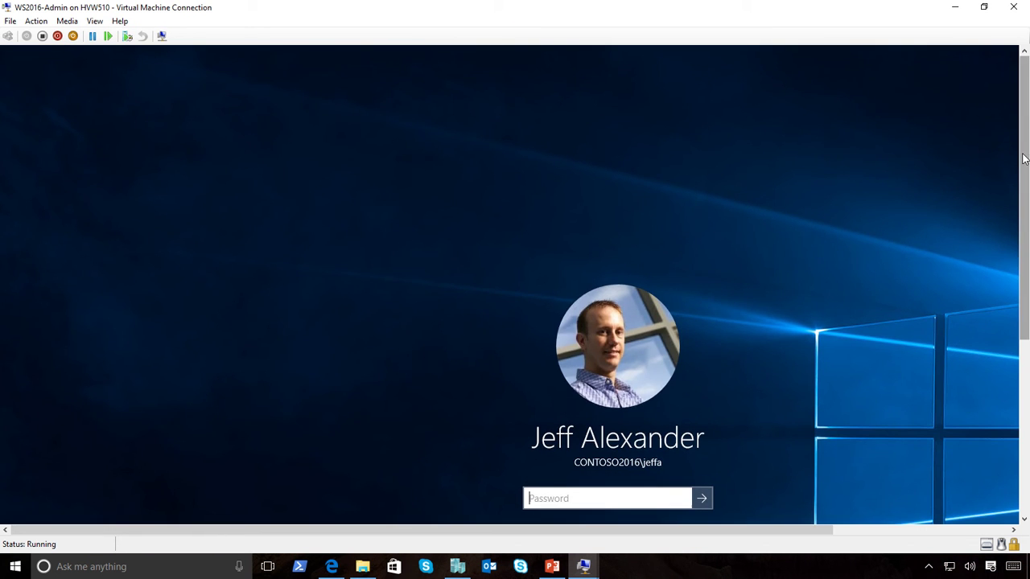
Sign in to WS2016-Admin with the corp domain account and its password.
left_click_drag(1023, 158, 1014, 333)
left_click(77, 451)
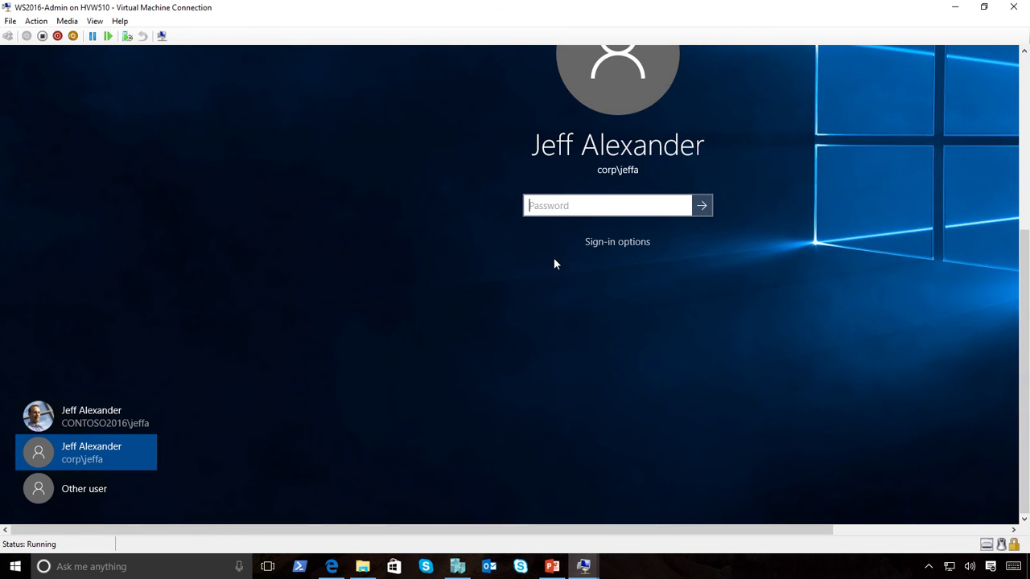
type("********")
key("Return")
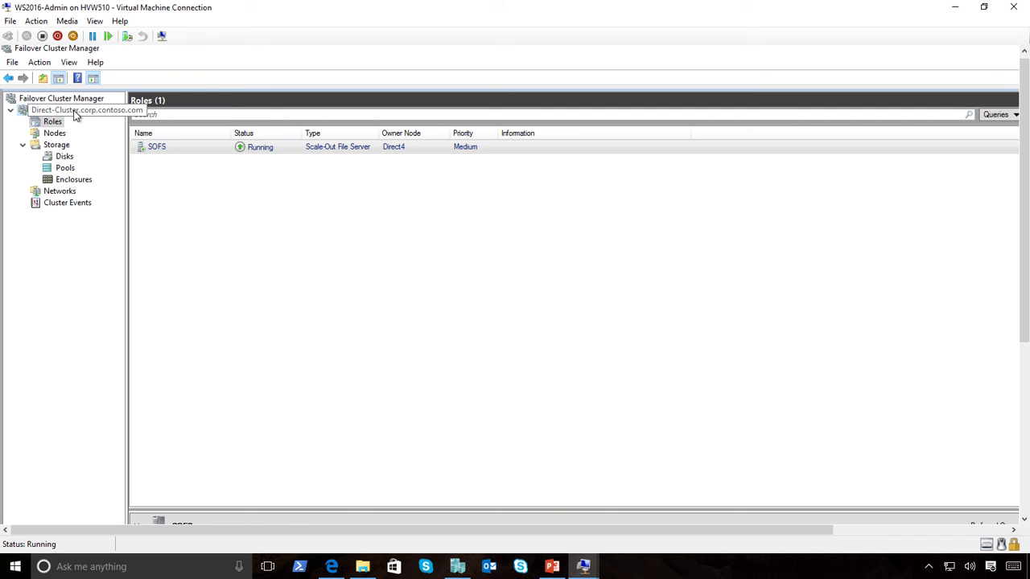
Open Direct-Cluster's Storage > Disks and select the 1.10 TB MultiResiliencyTierVolume Cluster Virtual Disk.
left_click(74, 114)
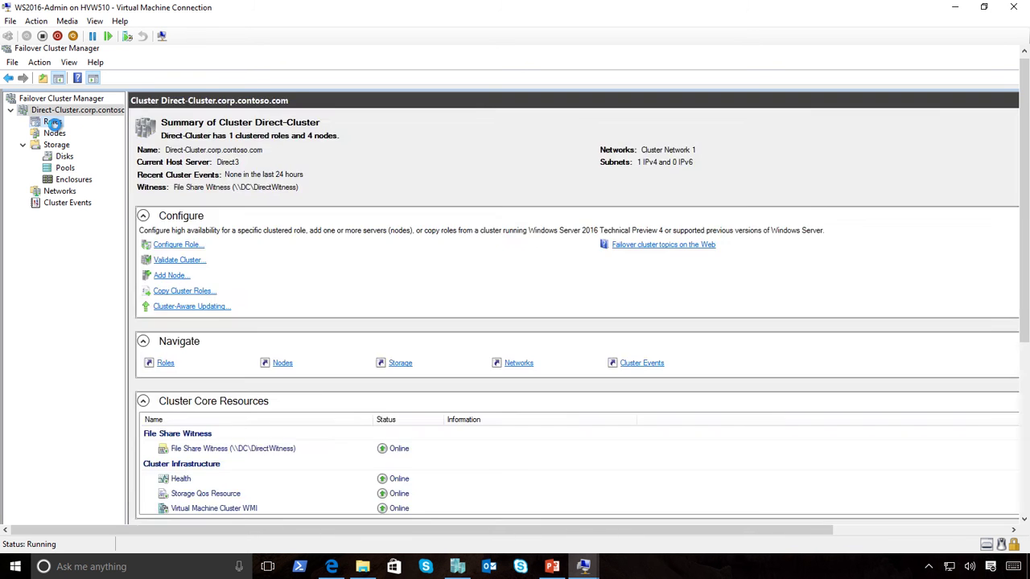
left_click(52, 122)
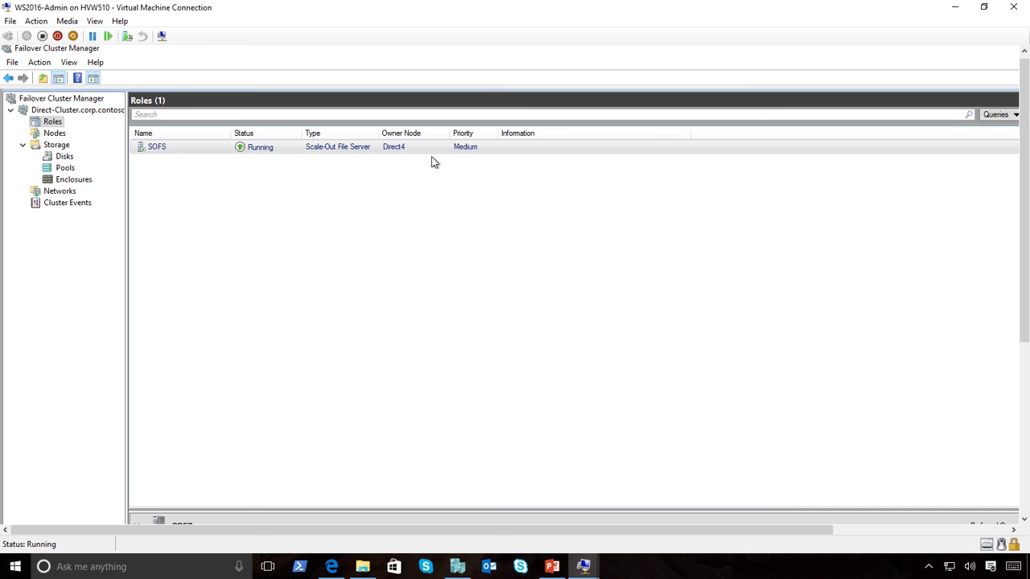
left_click(53, 158)
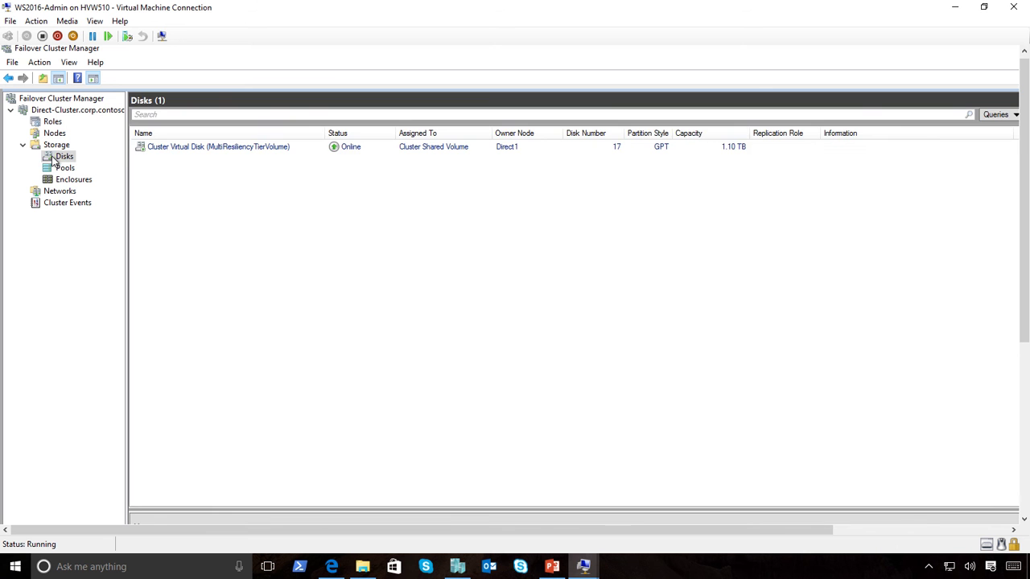
left_click(177, 151)
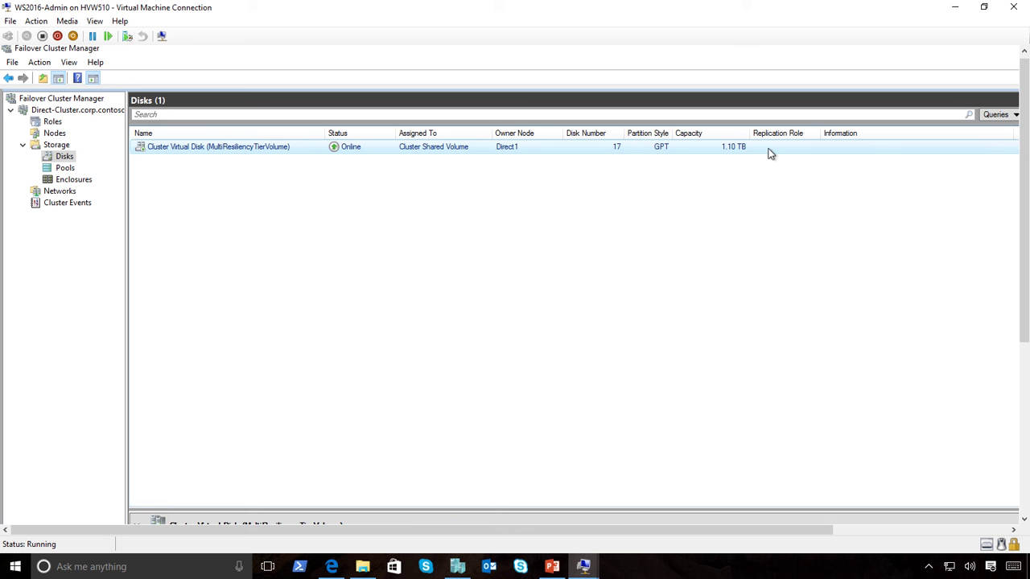
left_click_drag(1019, 165, 993, 174)
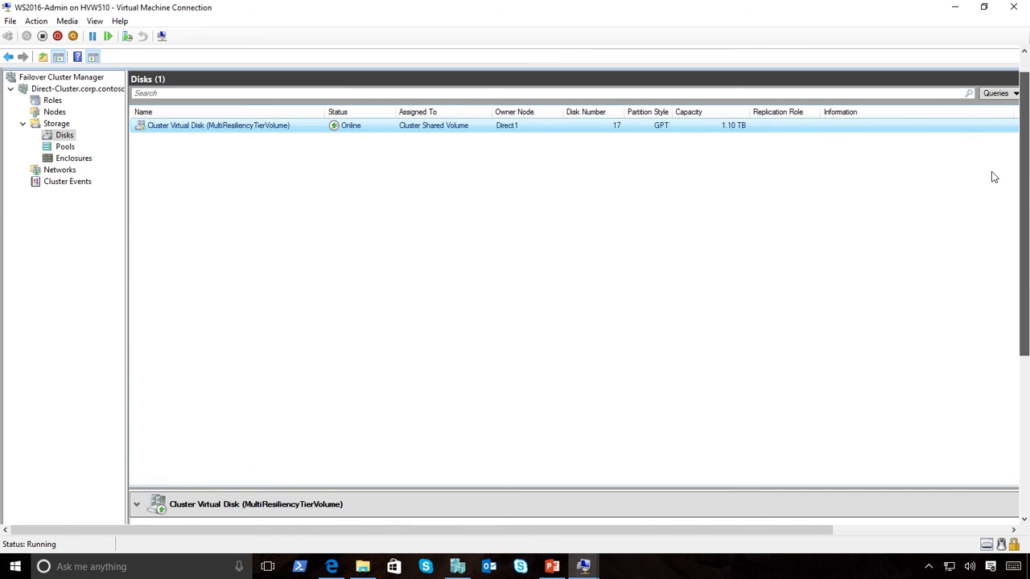
Select Cluster Pool 1 under Storage > Pools: healthy, 204 TB capacity, 202 TB free.
left_click(58, 149)
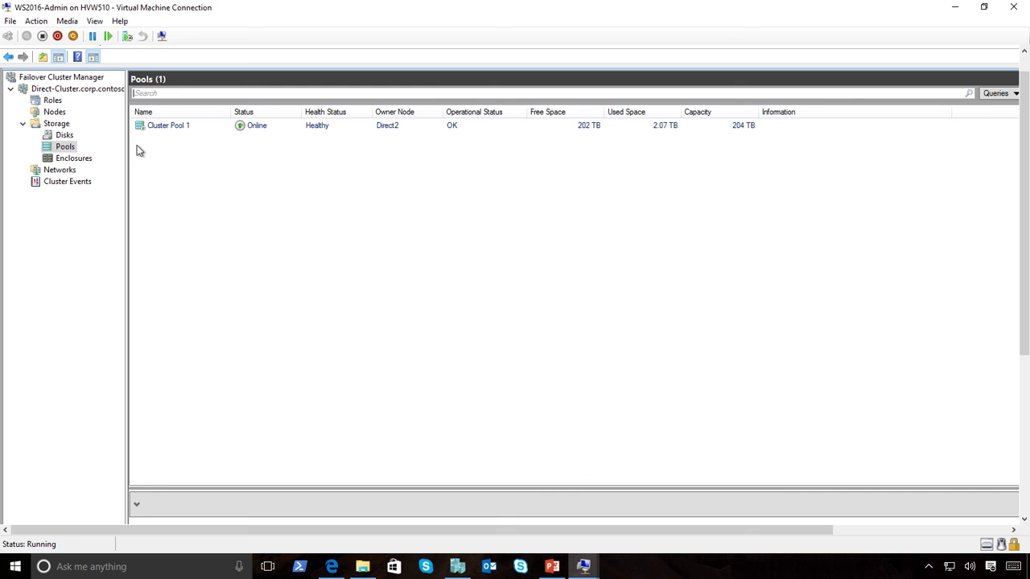
left_click(247, 128)
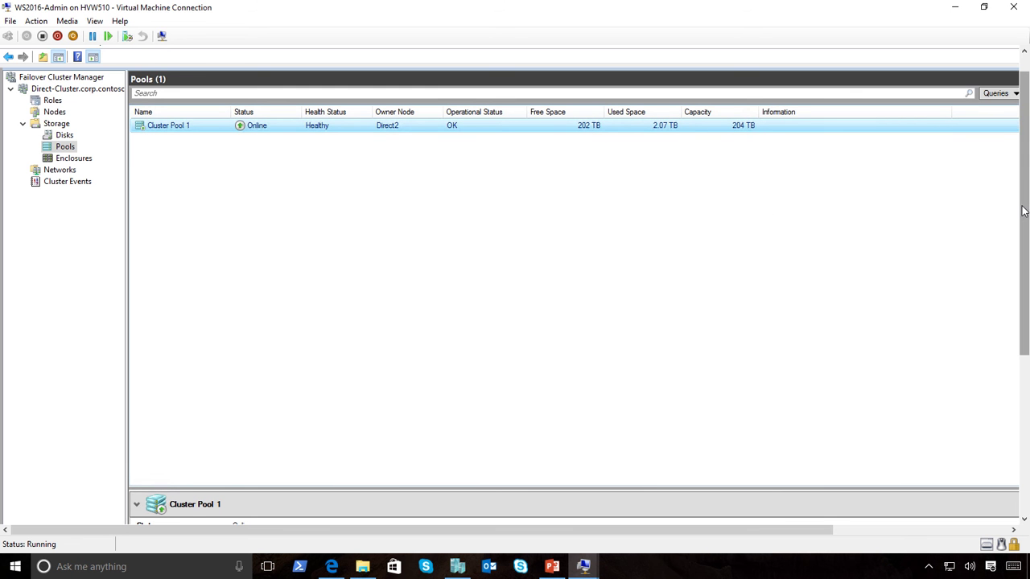
left_click_drag(1016, 208, 1009, 370)
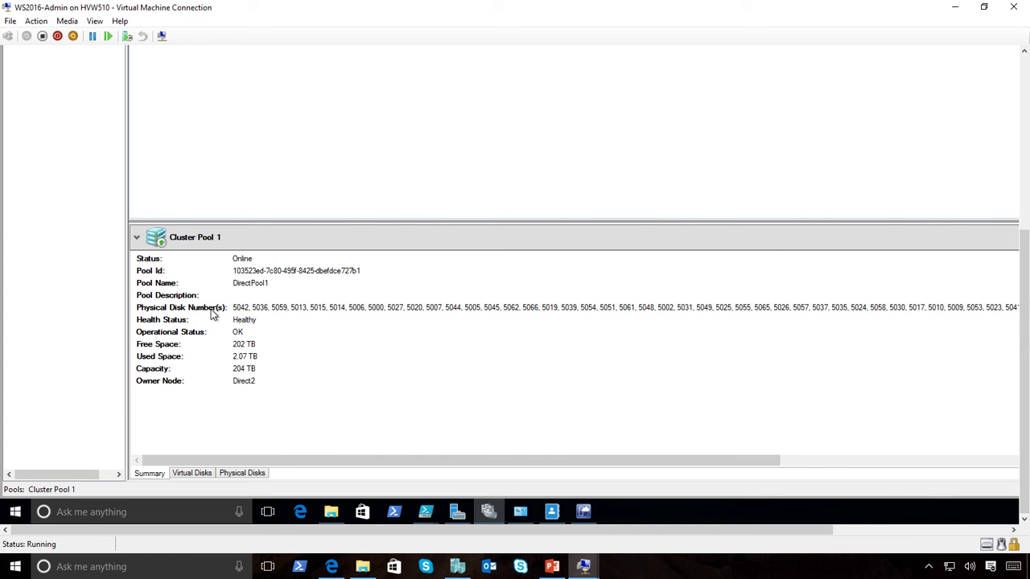
Inspect Cluster Pool 1's mirrored virtual disk with its volume, then its physical disks.
left_click(185, 473)
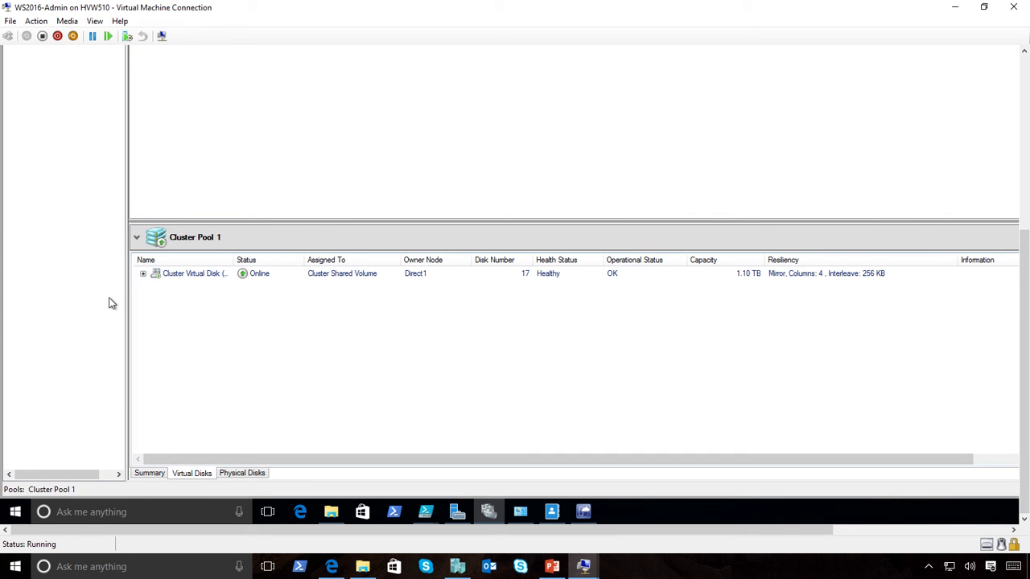
left_click(143, 274)
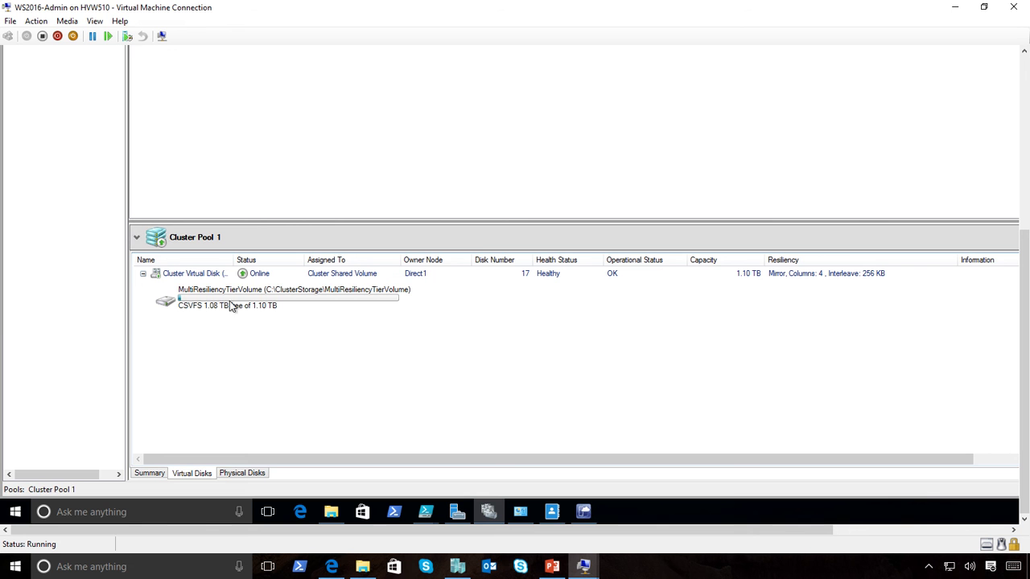
left_click(251, 473)
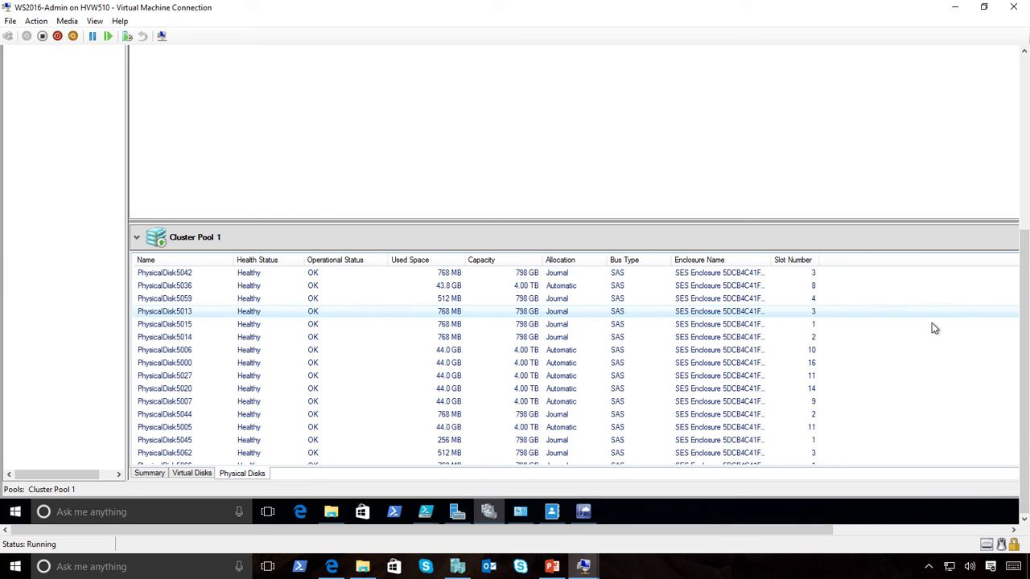
left_click_drag(1025, 322, 1024, 157)
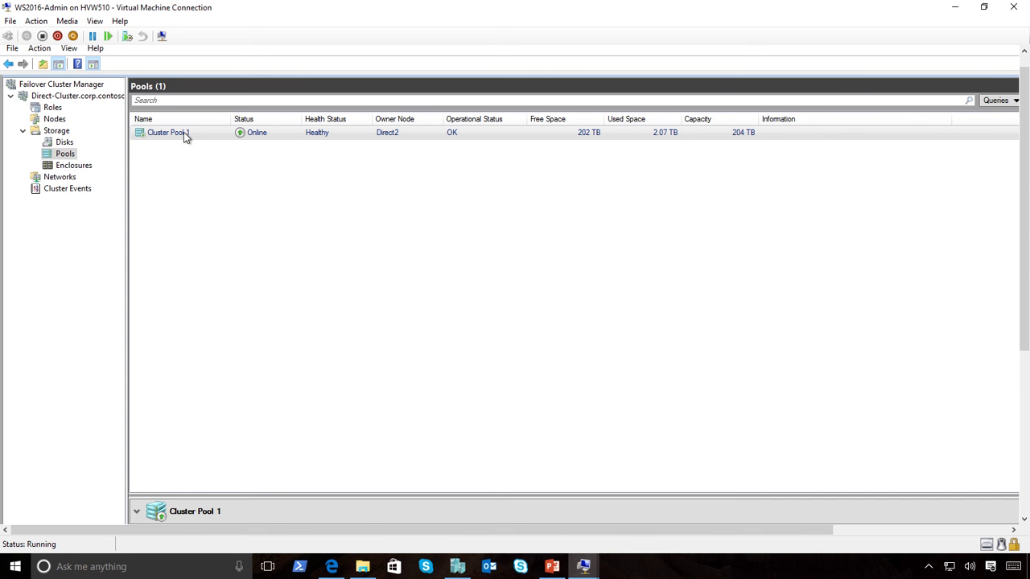
left_click(955, 7)
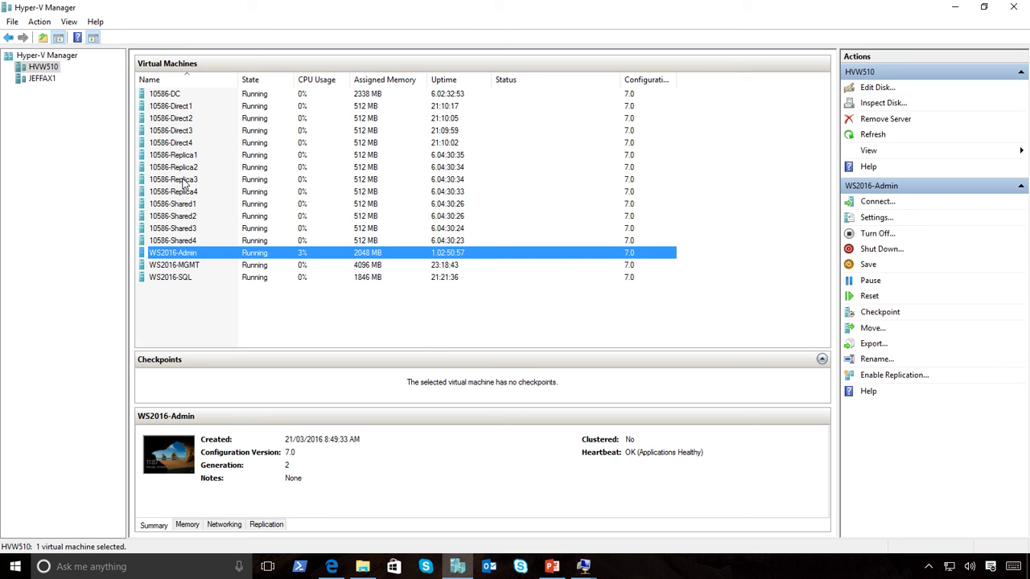